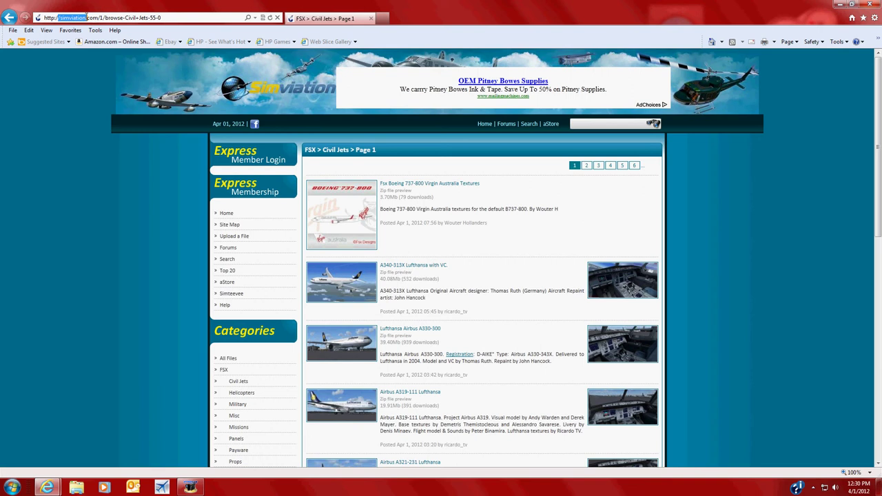
Return to the Simviation home page, open the FSX category and go to its Civil Jets listing.
click(134, 63)
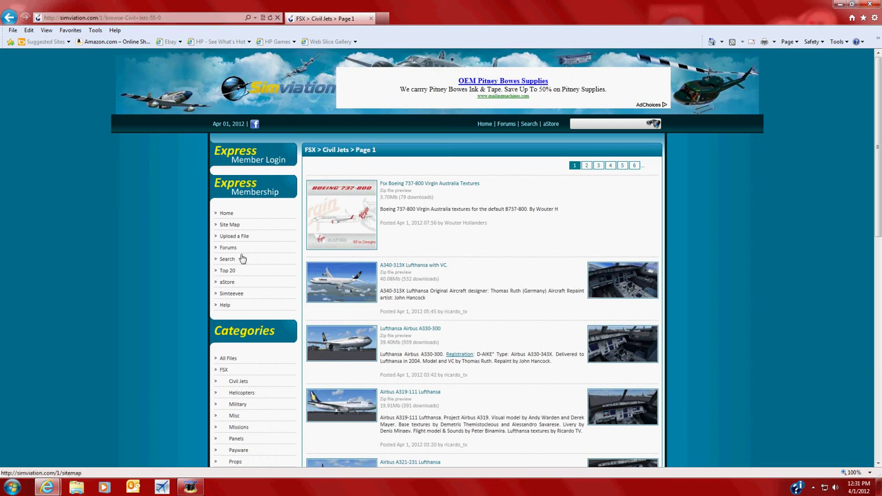
scroll(351, 217, down, 1)
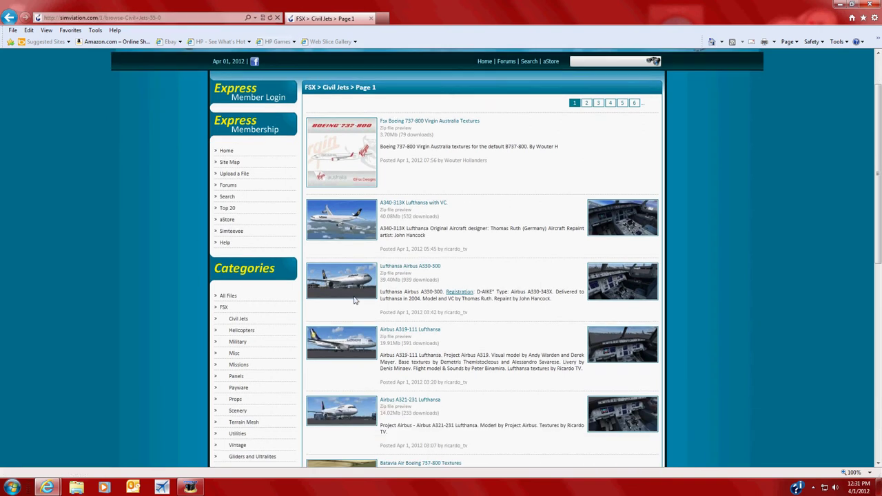
click(222, 307)
click(226, 213)
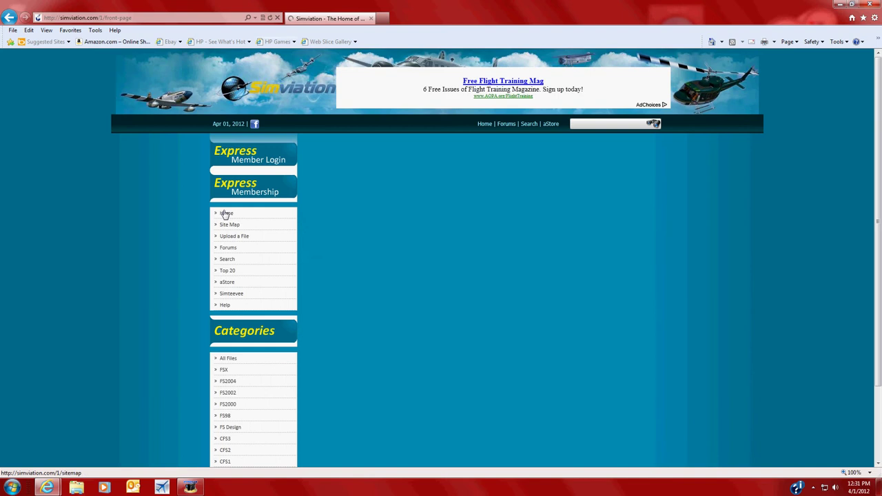
scroll(293, 309, down, 1)
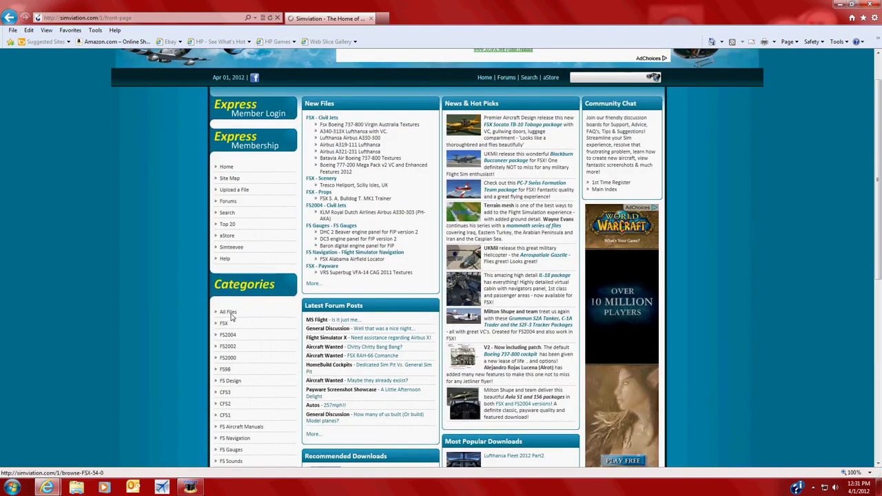
click(225, 324)
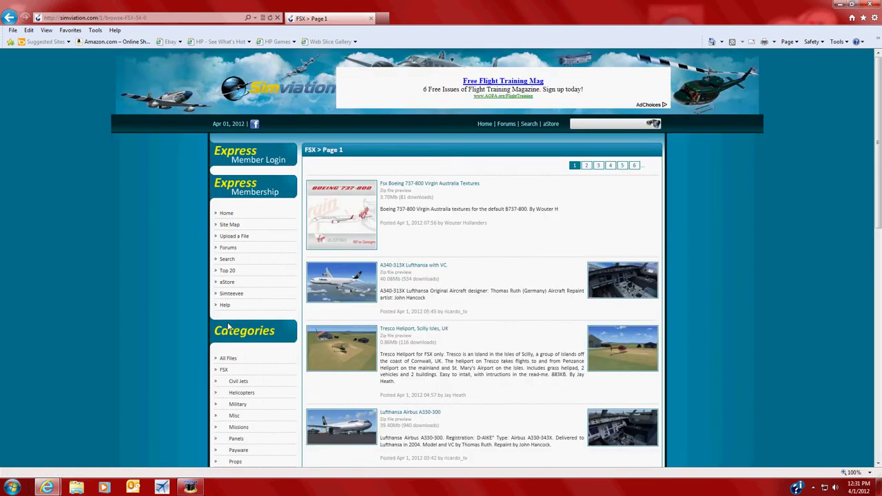
scroll(238, 358, down, 2)
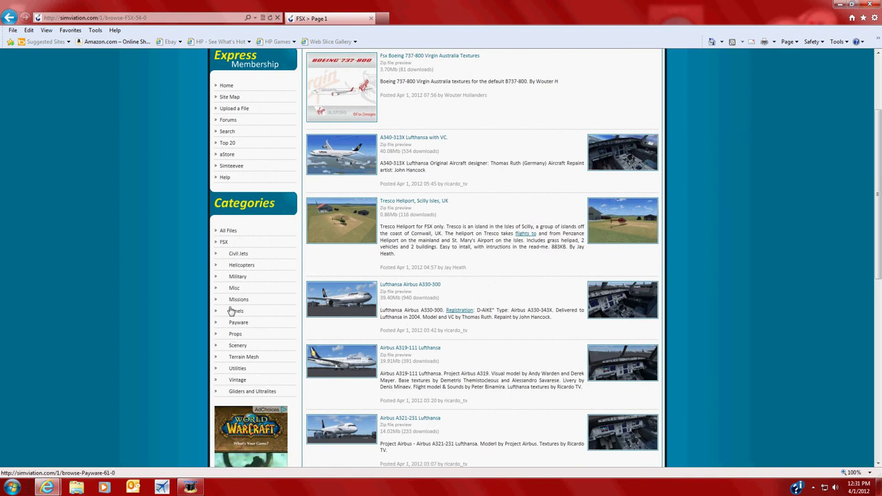
click(241, 254)
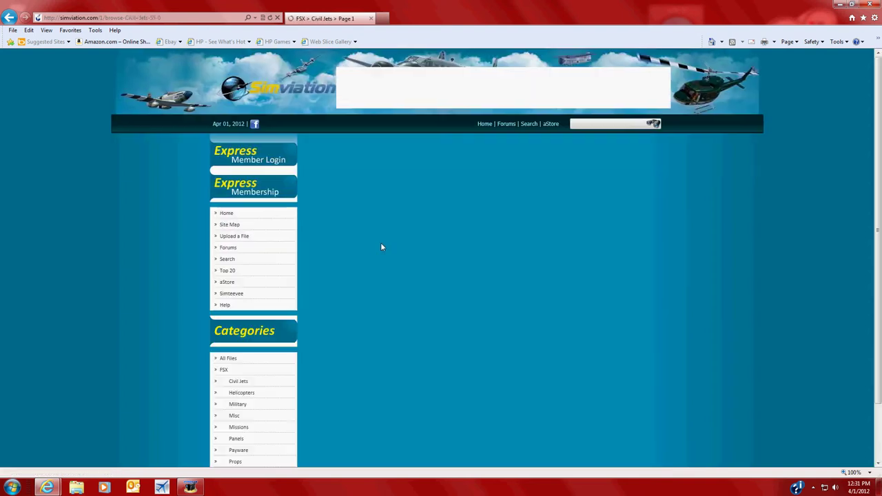
Download the FSX Bahamasair Boeing 737-300 White file, choosing to open the zip directly, and move the downloads window higher.
scroll(383, 244, down, 6)
scroll(389, 246, down, 1)
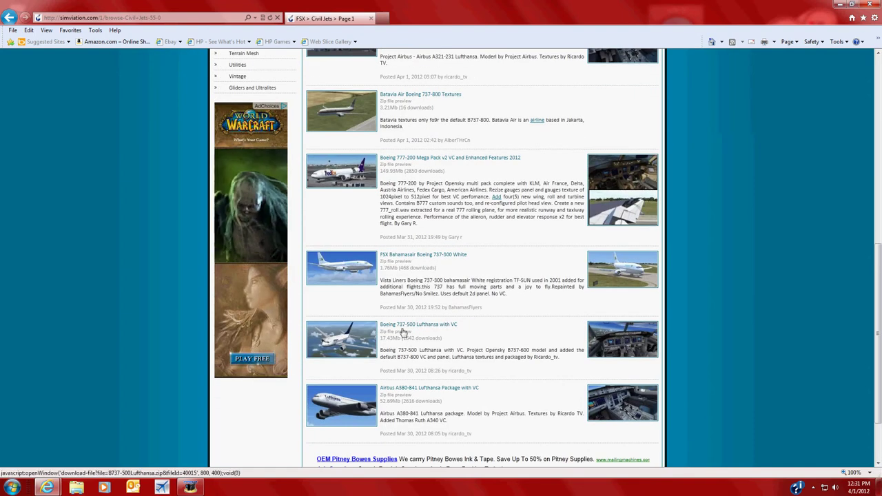
click(409, 259)
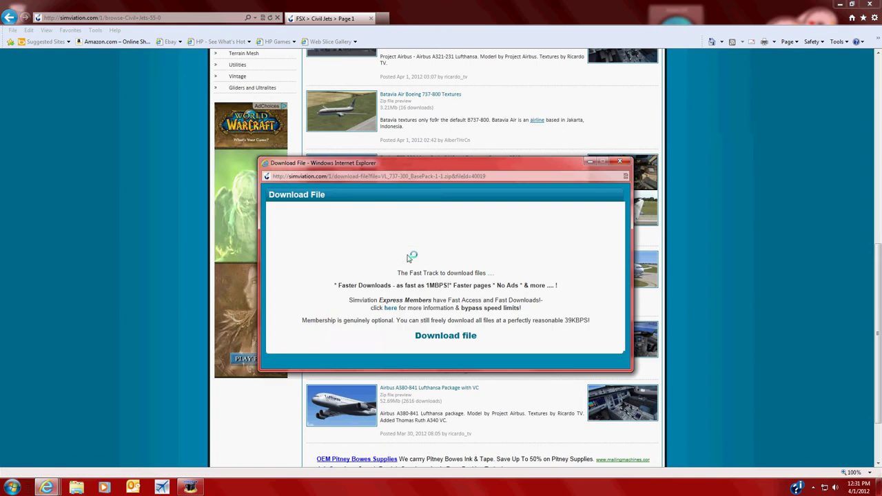
click(432, 338)
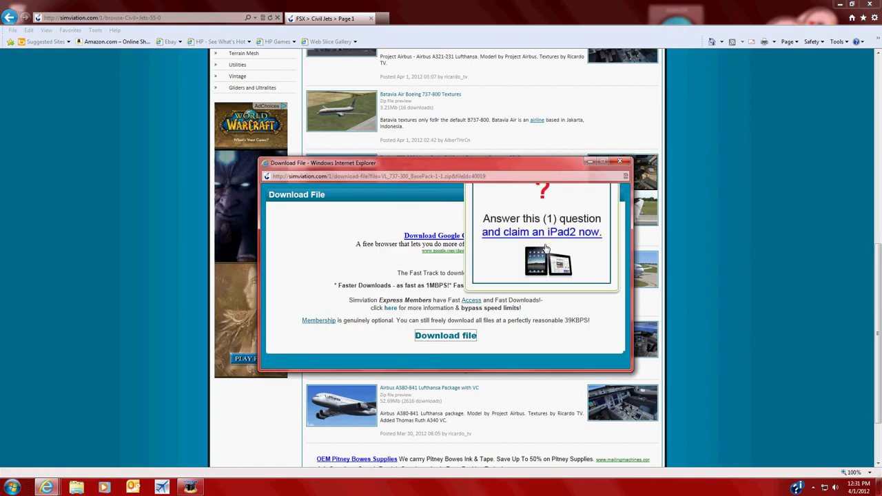
click(619, 161)
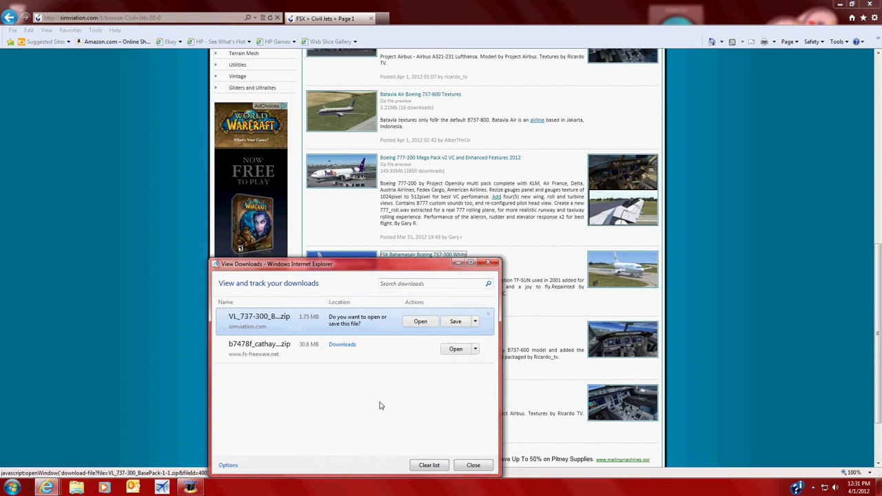
click(426, 325)
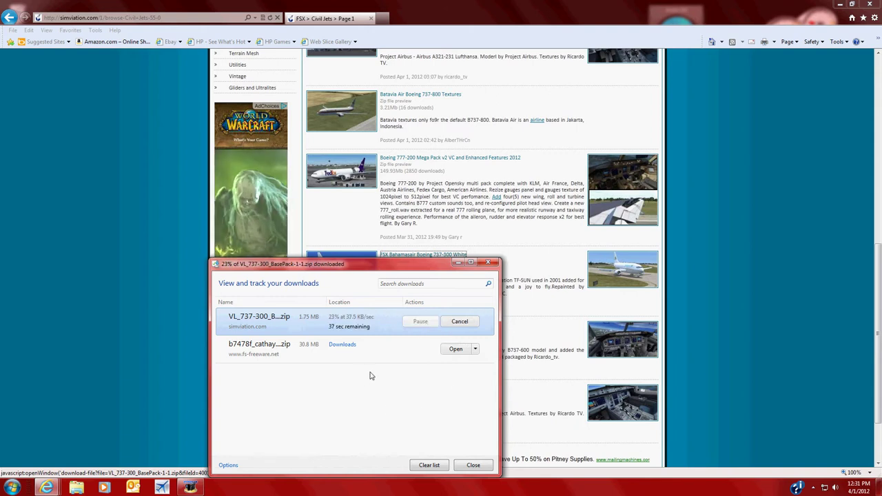
drag(397, 264, 405, 186)
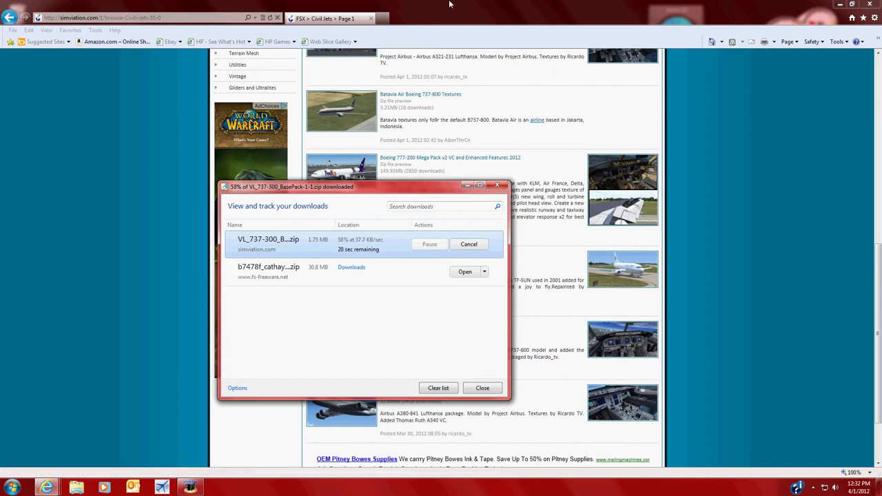
Uncover the desktop, create a new text document there, write "skip" in it and close it without saving.
drag(672, 6, 673, 318)
right_click(112, 192)
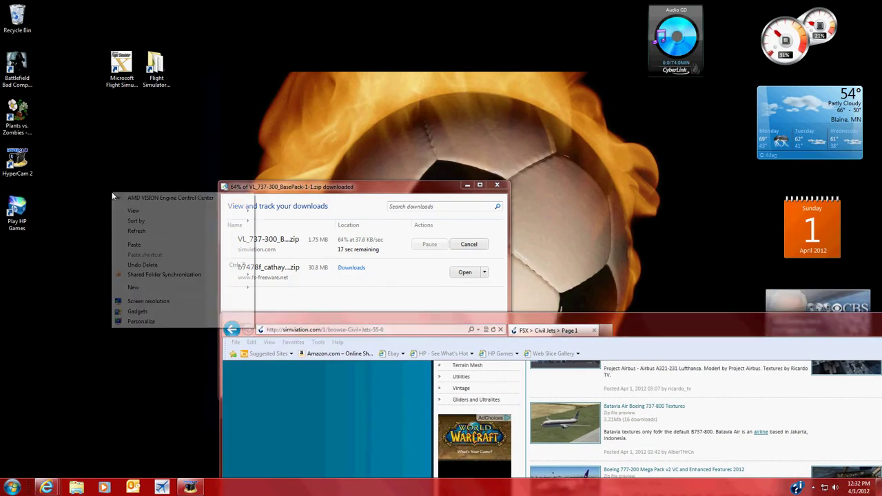
mouse_move(207, 288)
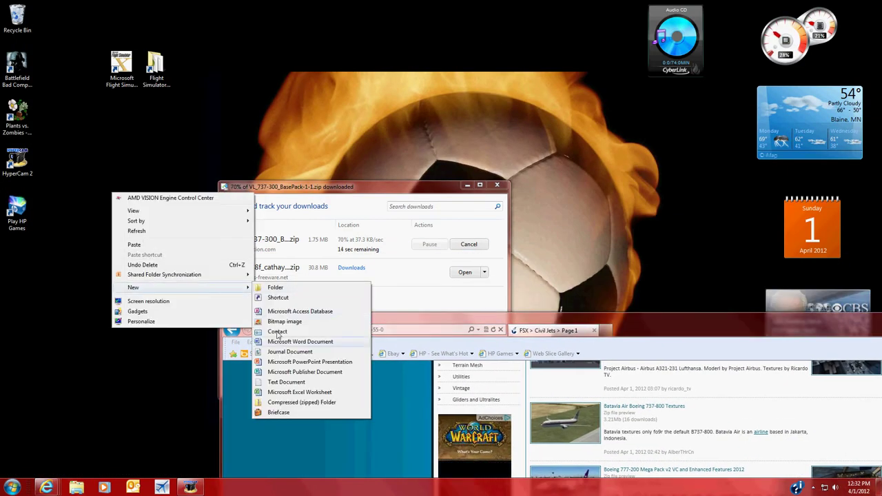
click(279, 384)
double_click(125, 214)
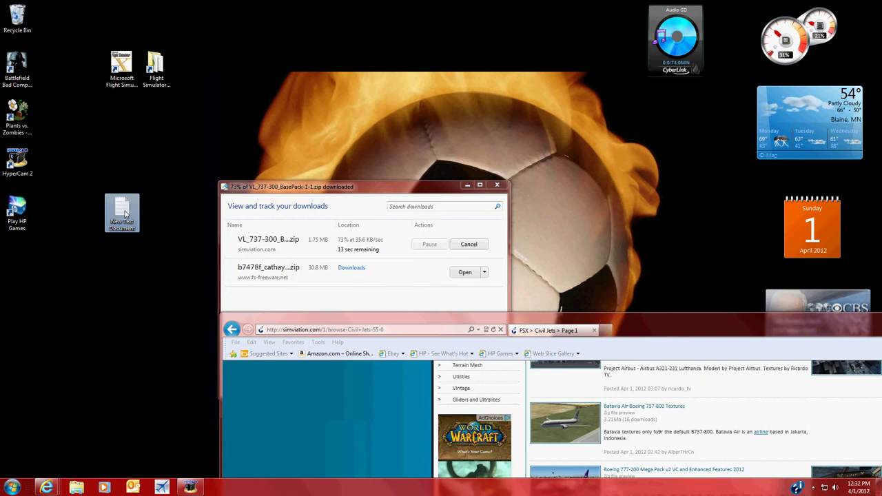
text(sk)
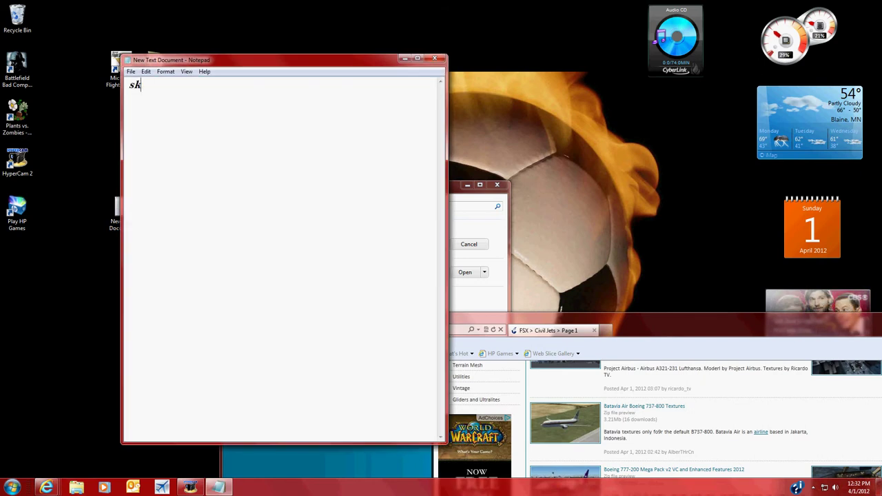
text(ip)
key(ctrl+a)
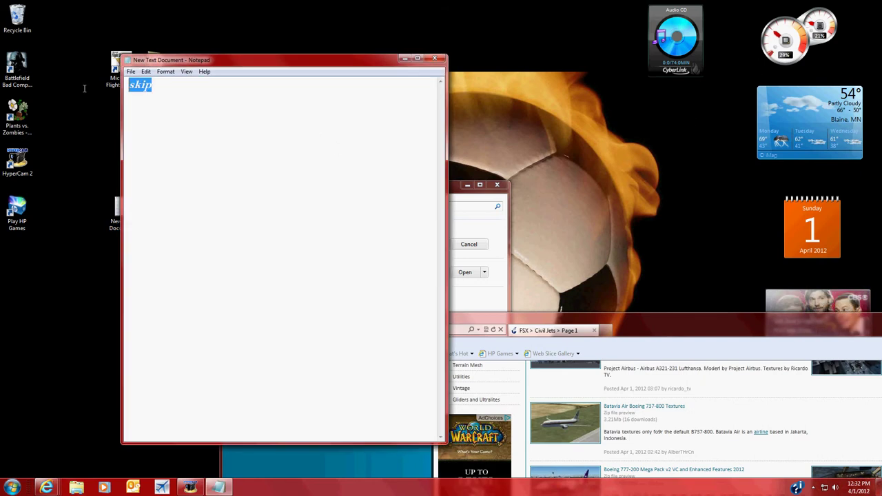
click(434, 57)
click(444, 249)
Open VL_737-300_BasePack-1 in the downloaded archive, check the contents of its VL_737-300_BasePack subfolder and return to the parent folder.
drag(438, 188, 455, 138)
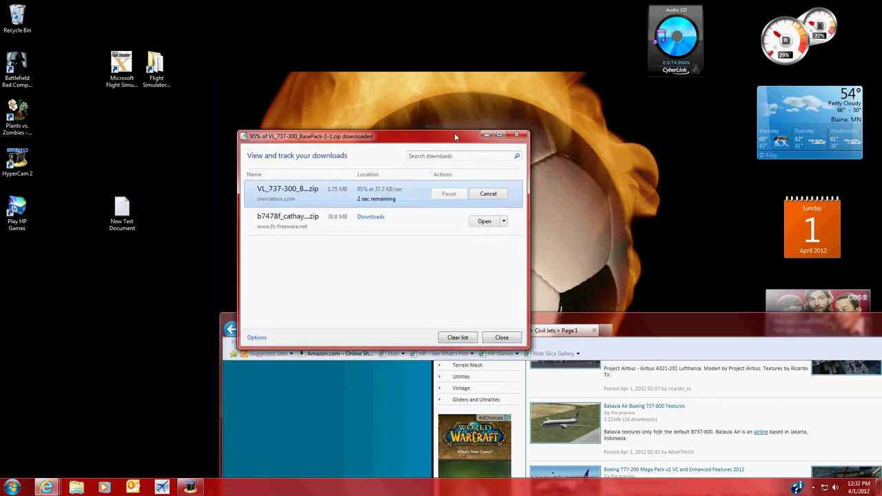
double_click(400, 205)
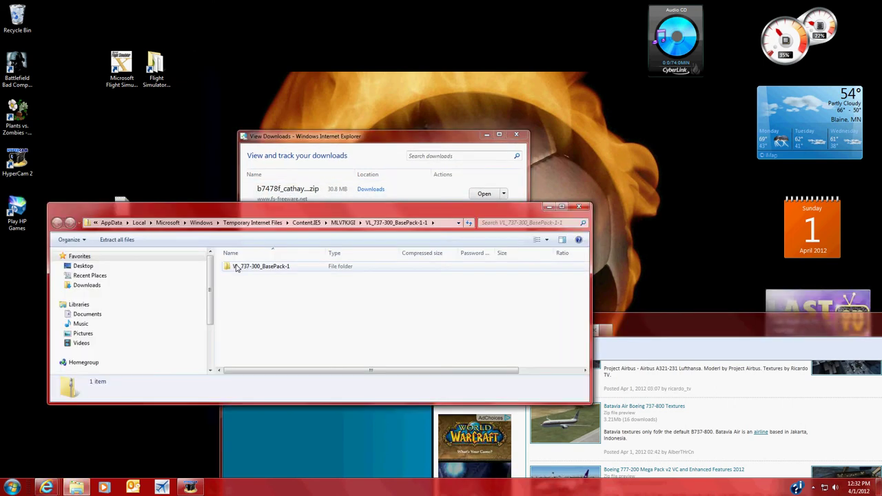
drag(262, 267, 234, 269)
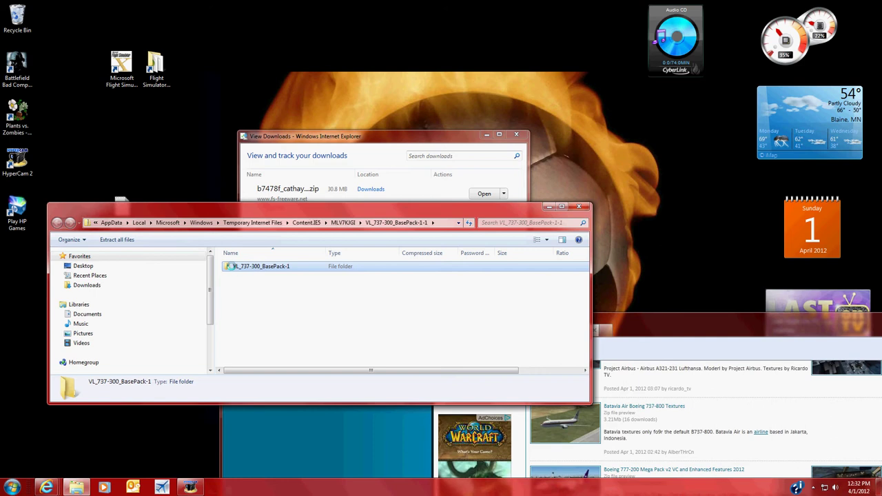
double_click(234, 266)
double_click(235, 268)
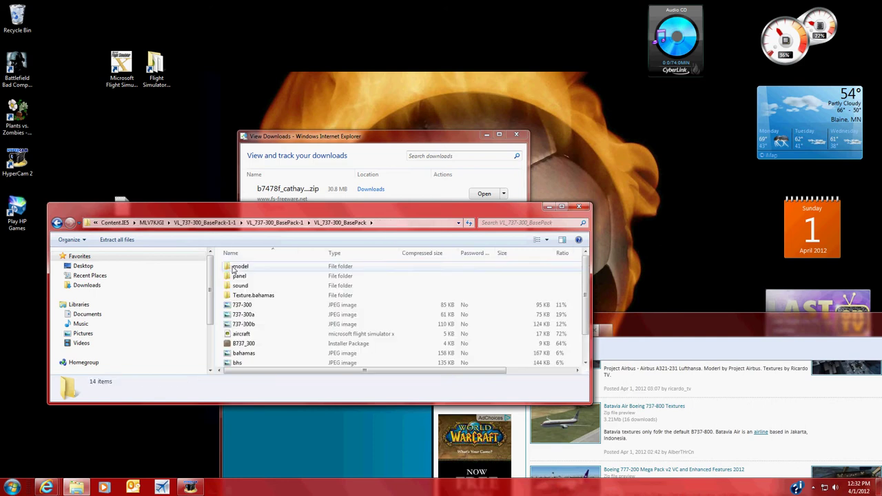
click(58, 224)
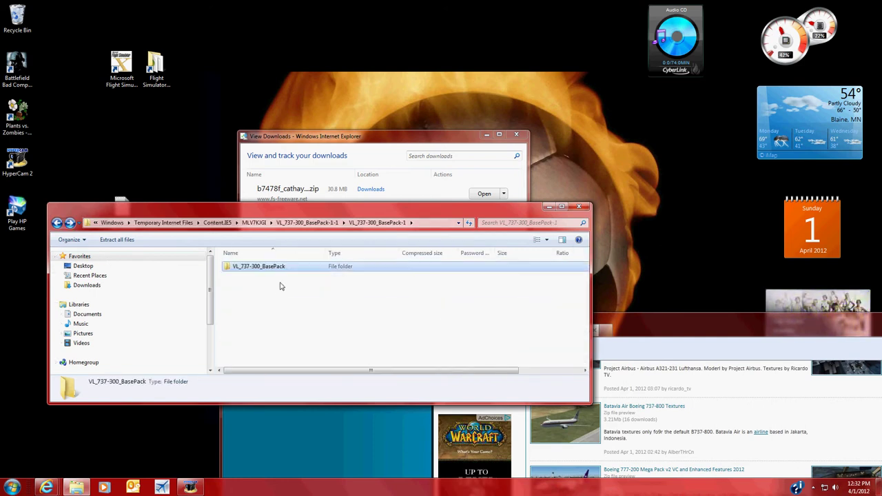
Show the subfolders of Program Files (x86) on drive C: in the folder tree and cancel the copy operation.
drag(237, 267, 255, 314)
scroll(164, 311, down, 5)
click(61, 327)
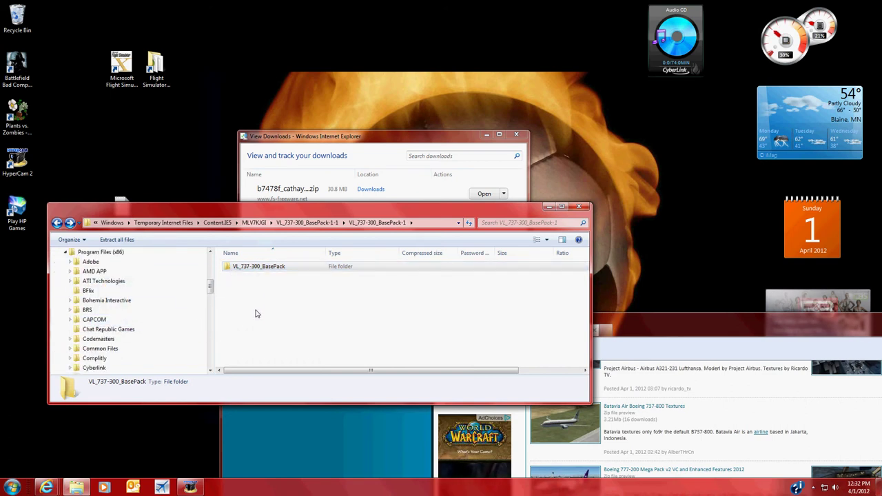
scroll(160, 295, up, 3)
drag(113, 319, 278, 344)
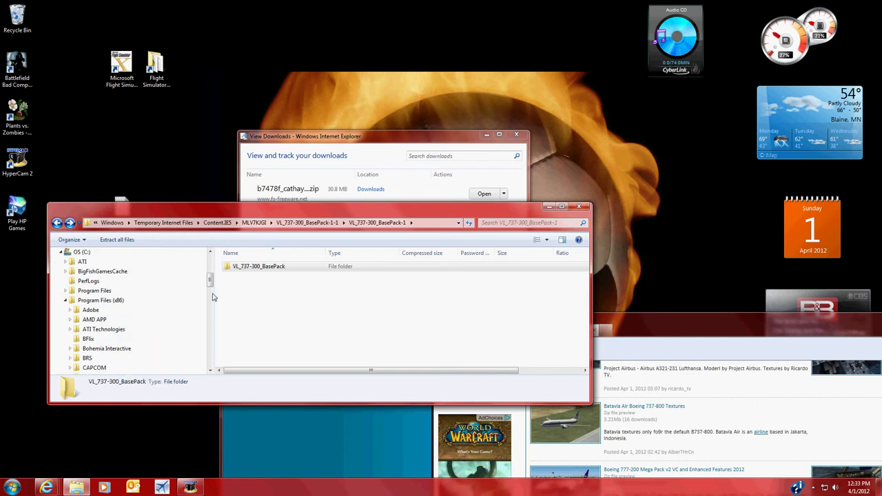
click(506, 279)
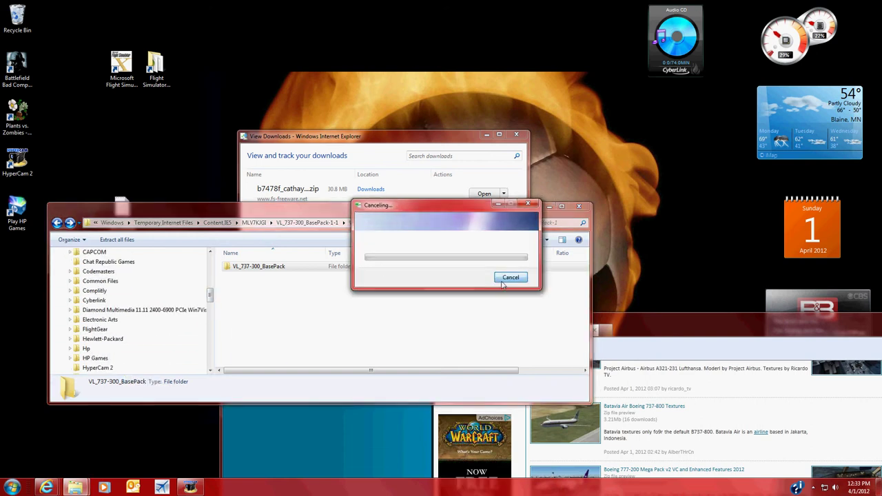
Expand Microsoft Games, Microsoft Flight Simulator X and SimObjects in the folder tree.
drag(210, 295, 209, 316)
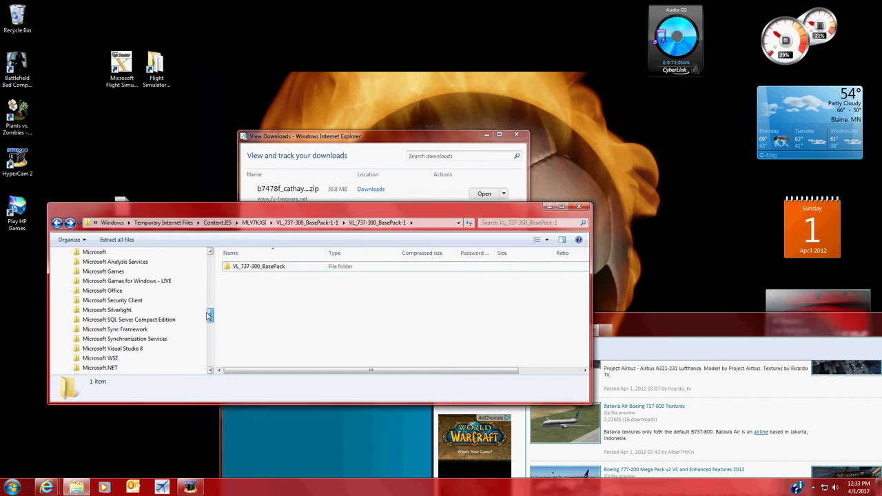
click(69, 270)
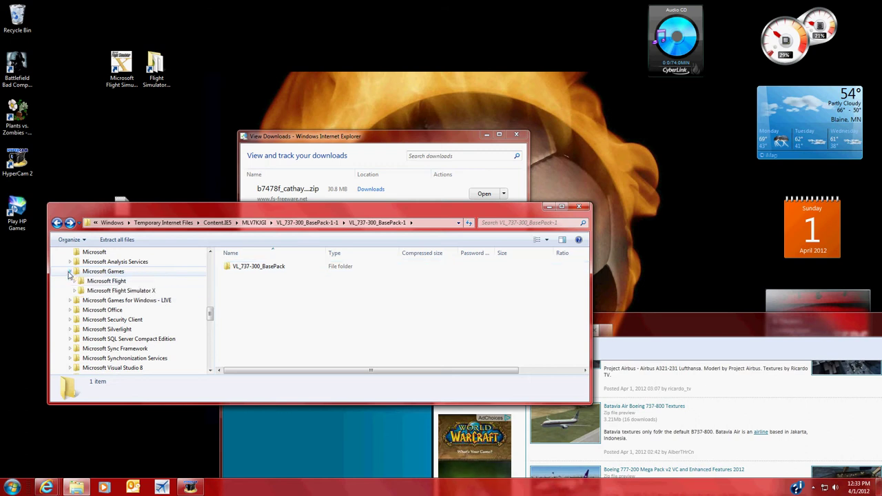
click(77, 291)
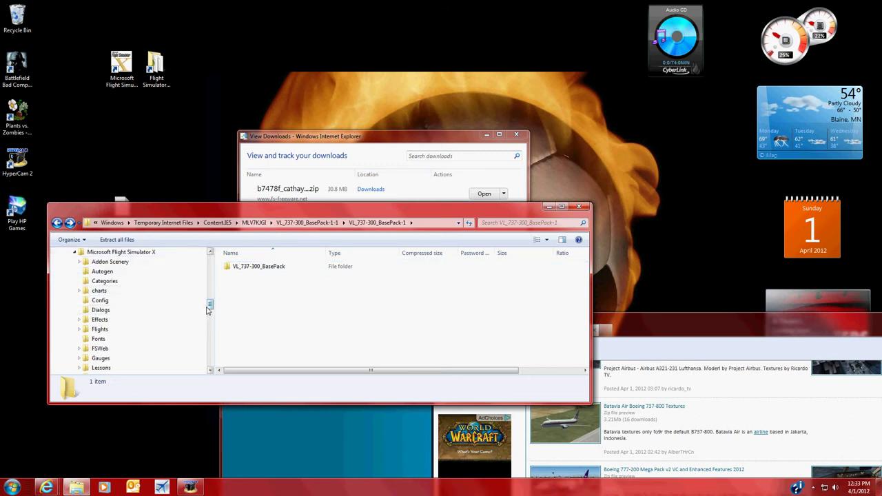
drag(210, 304, 210, 317)
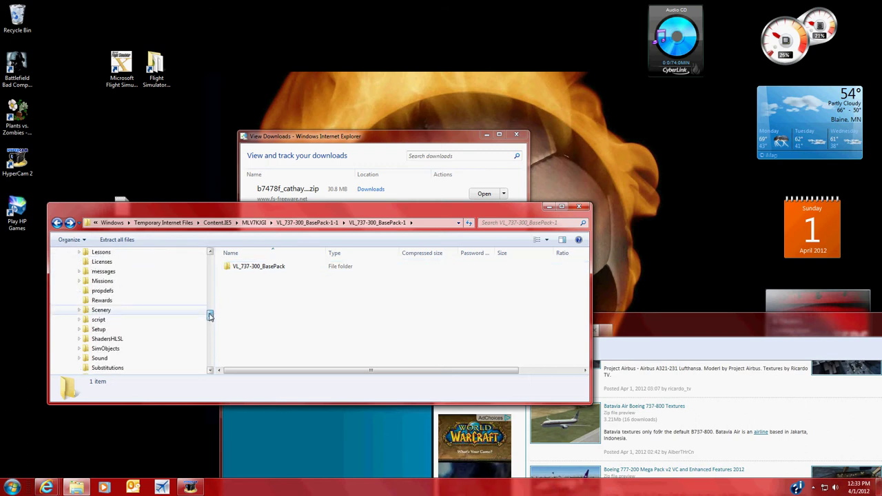
click(81, 353)
Copy the VL_737-300_BasePack folder into SimObjects\Airplanes, allow the operation and close the archive window.
drag(258, 266, 106, 309)
click(422, 283)
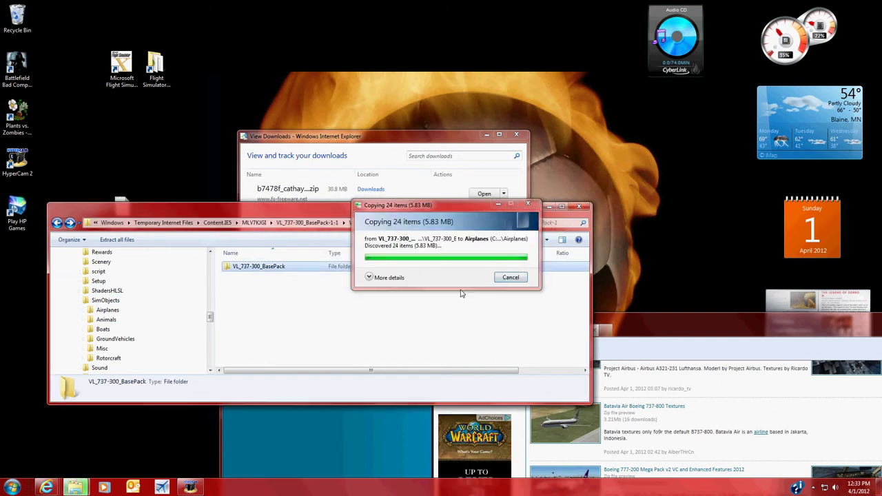
click(579, 207)
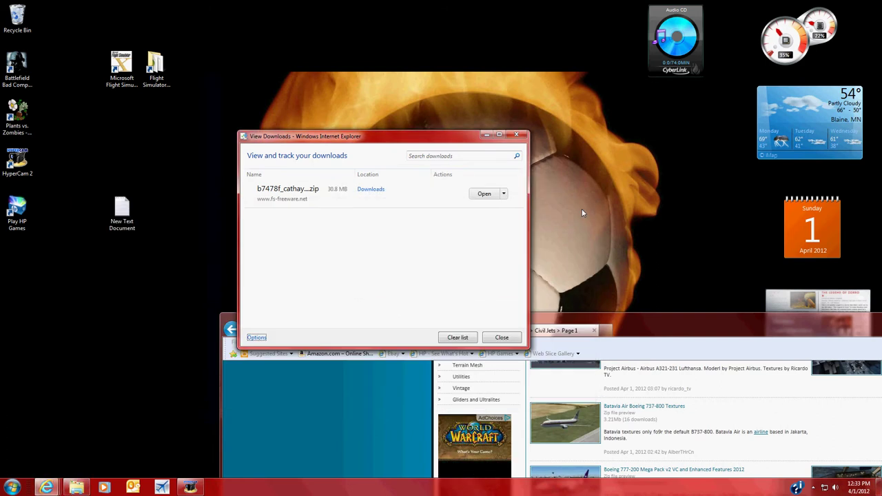
Close the downloads and browser windows and launch Microsoft Flight Simulator X from the desktop.
click(516, 134)
drag(636, 324, 359, 324)
click(781, 305)
double_click(121, 66)
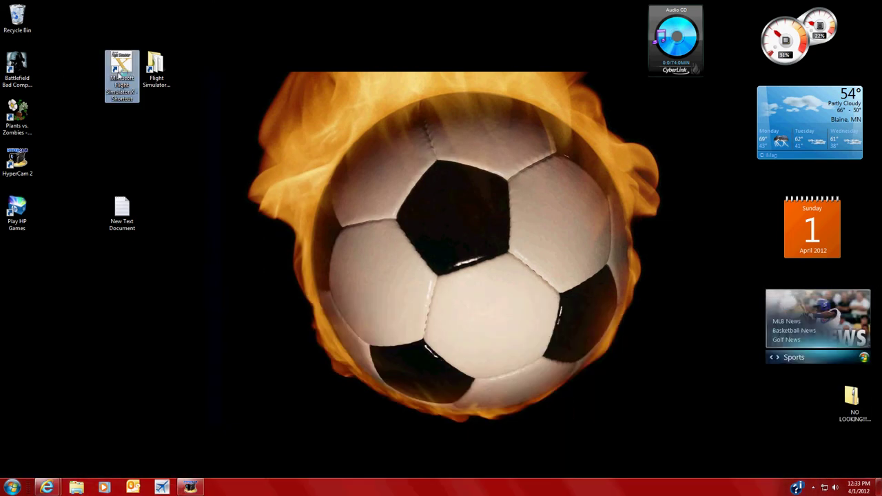
Delete the New Text Document file from the desktop and dismiss the color scheme notification.
right_click(123, 222)
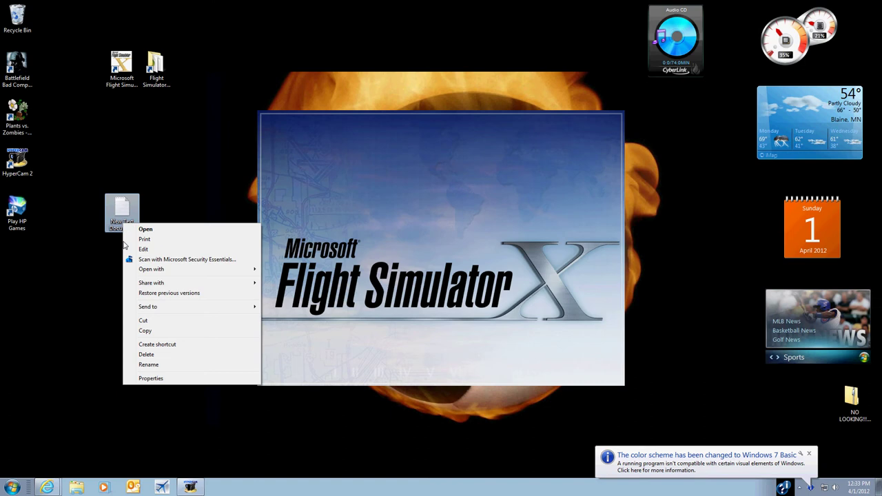
click(138, 354)
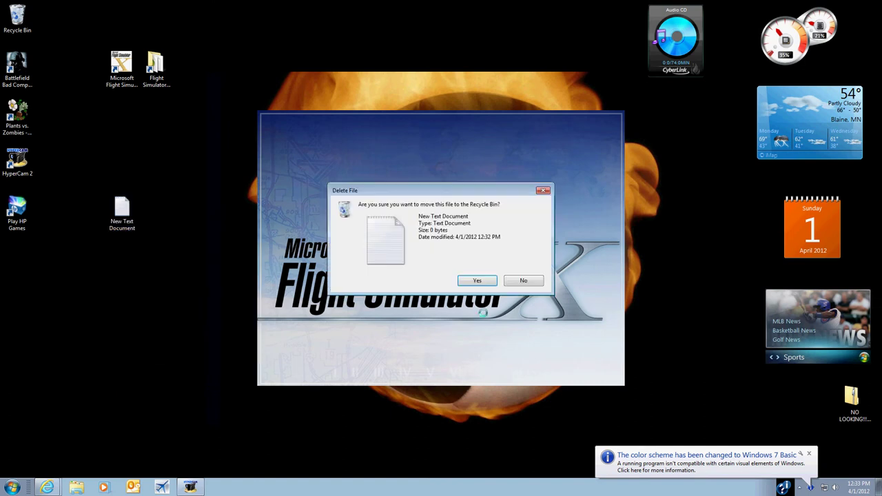
click(477, 281)
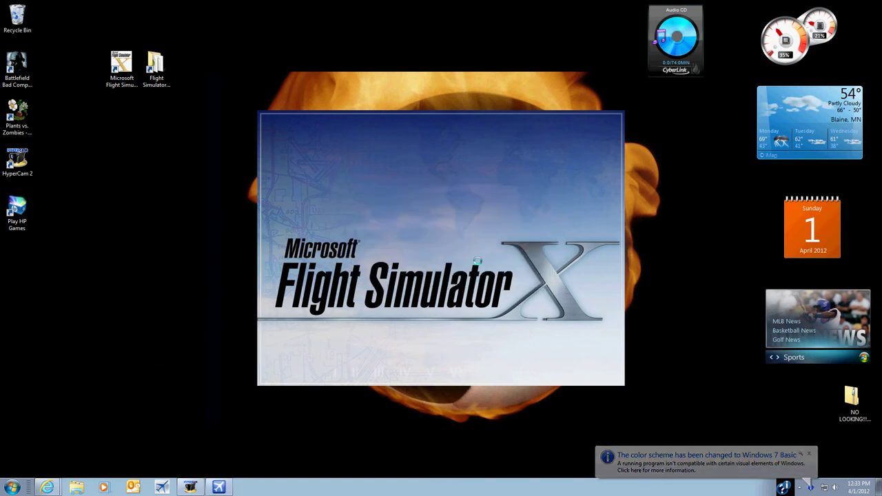
click(809, 455)
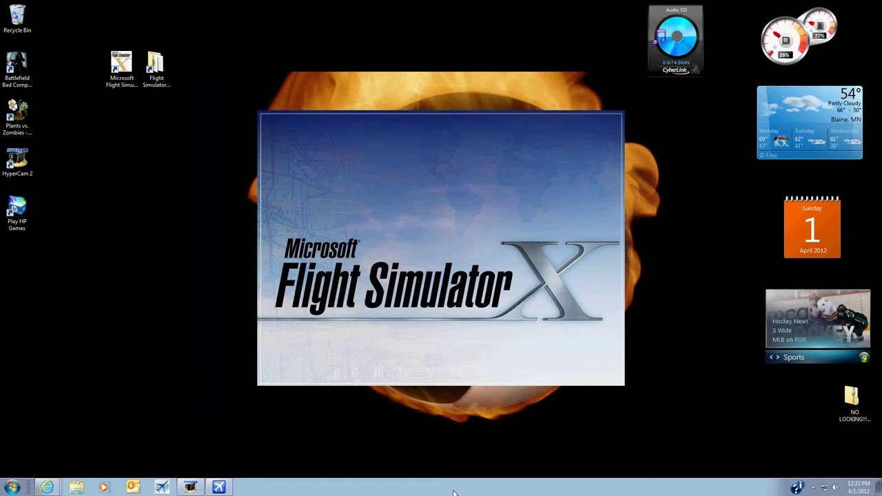
click(199, 474)
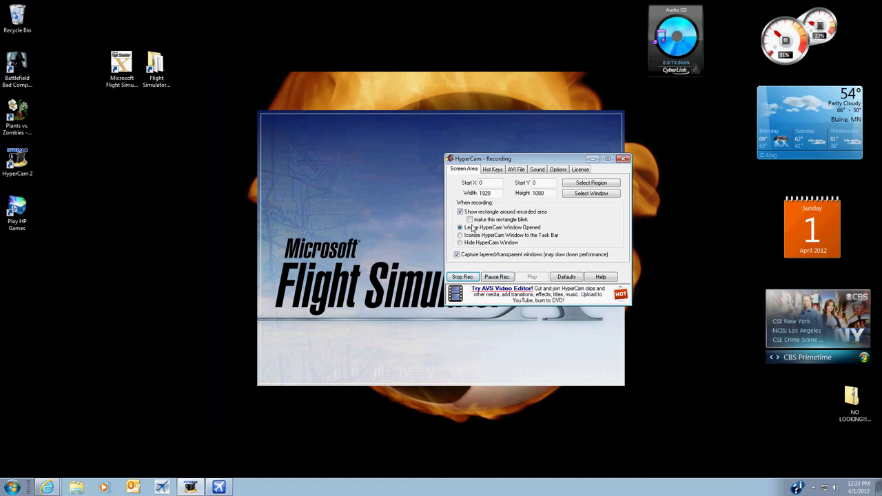
click(592, 159)
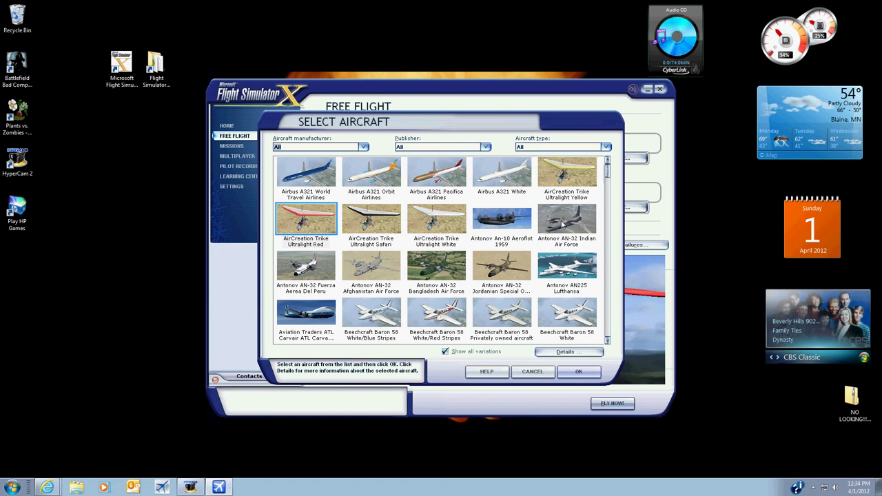
Choose the McDonnell Douglas KC-10 US Air Force as the aircraft for the free flight.
drag(609, 176, 608, 209)
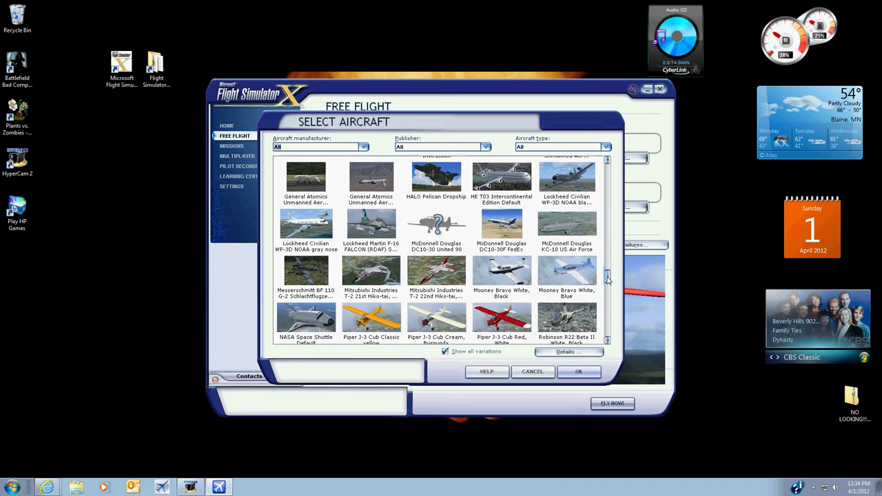
drag(607, 279, 607, 292)
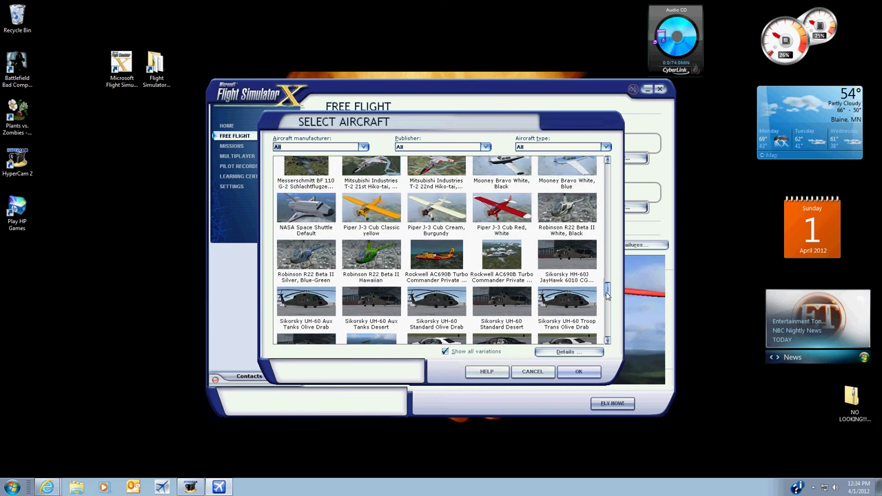
drag(607, 275, 607, 272)
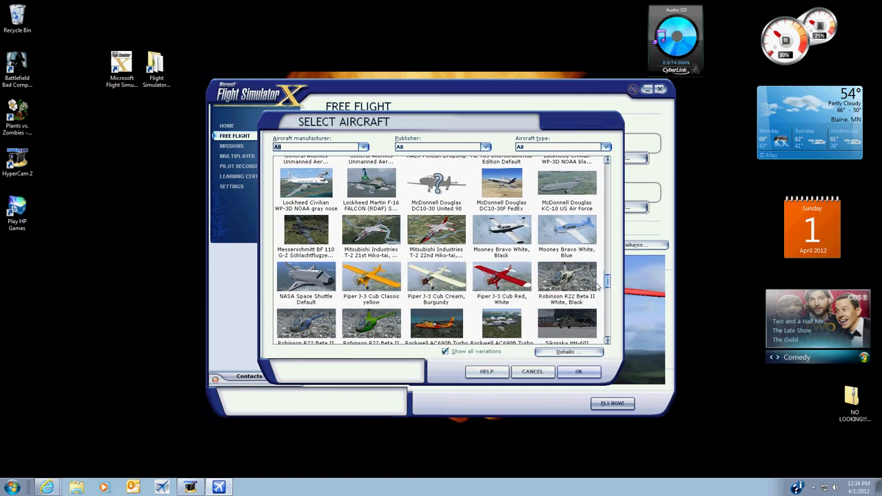
click(563, 191)
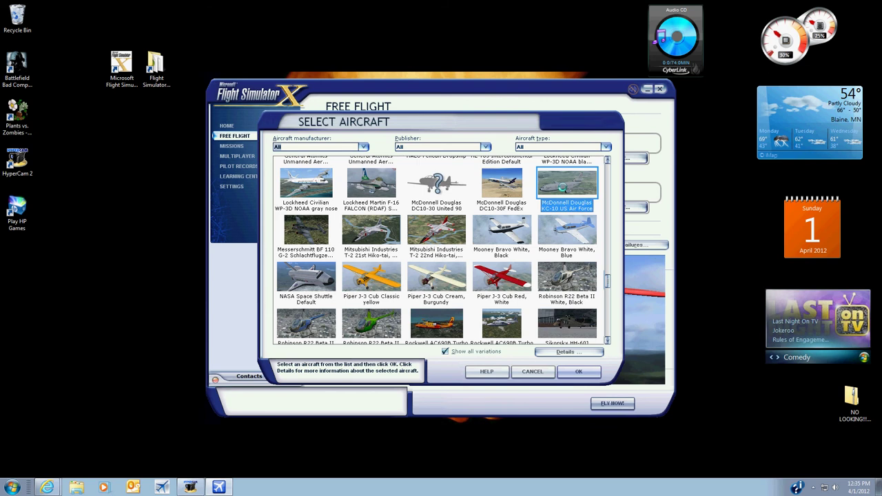
double_click(564, 191)
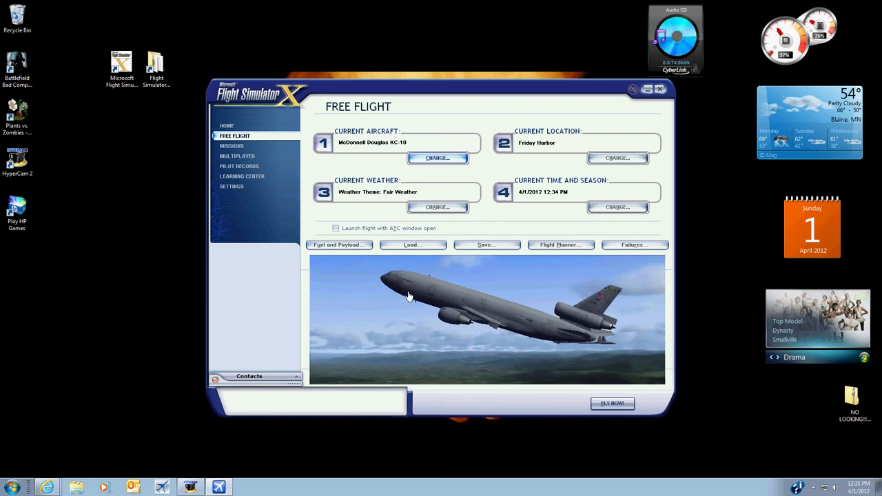
Review the free flight's time and season settings and accept them.
click(601, 208)
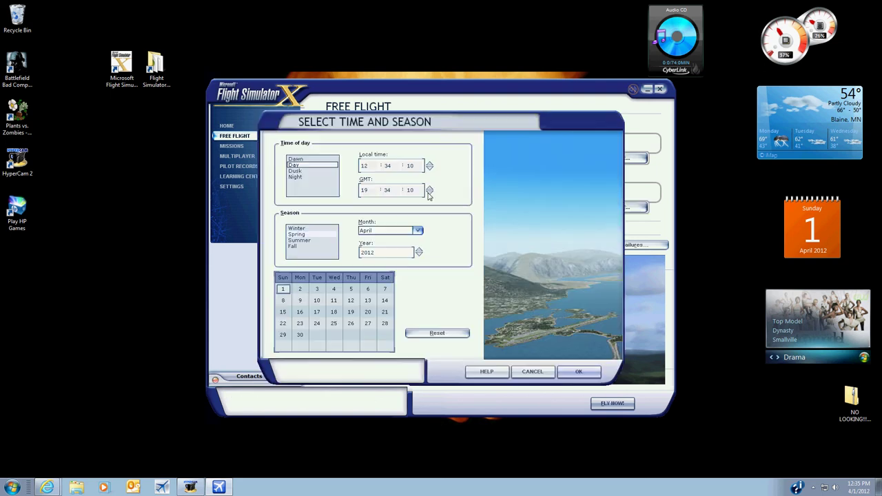
click(579, 371)
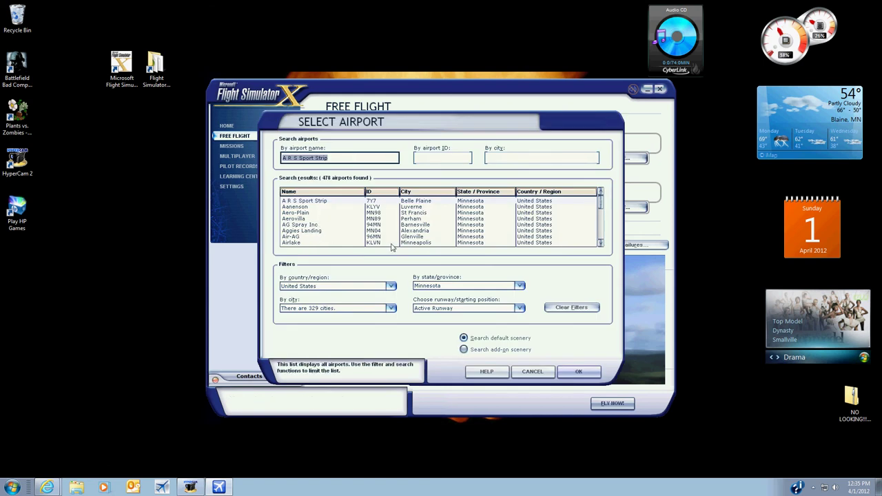
Filter the airports by Venezuela, set the location to Armando Schwarck and start the flight.
click(391, 287)
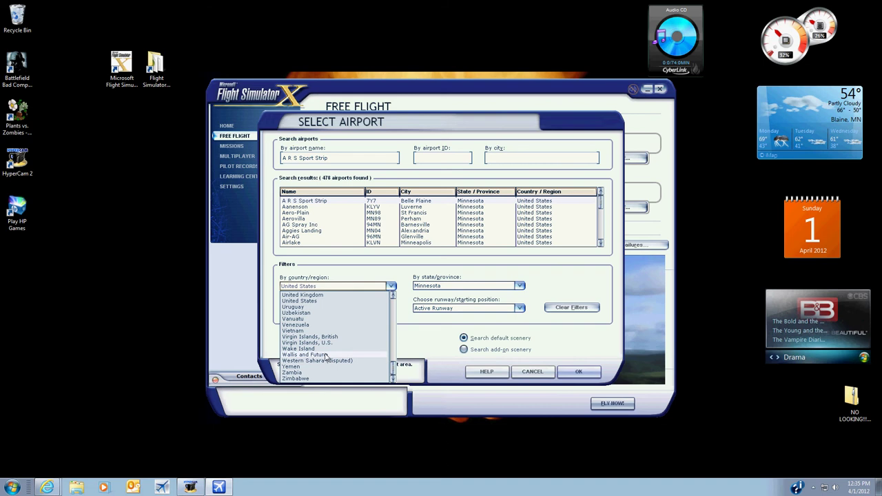
click(296, 325)
click(372, 237)
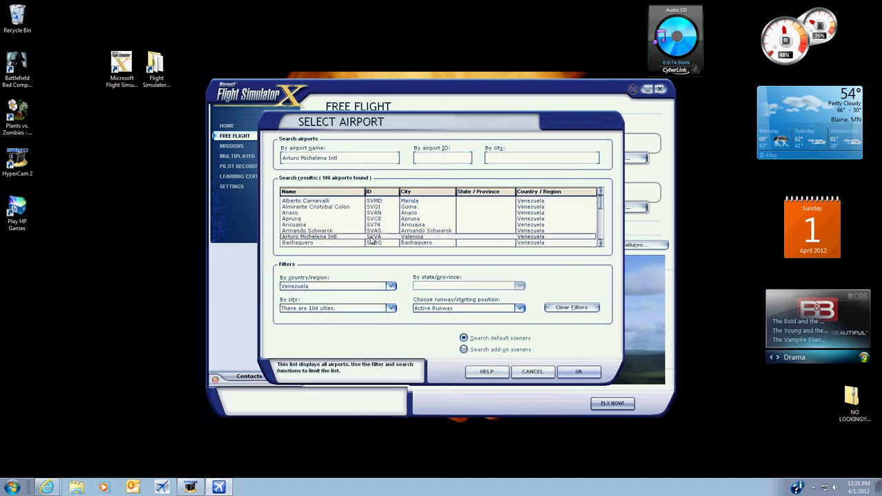
click(372, 231)
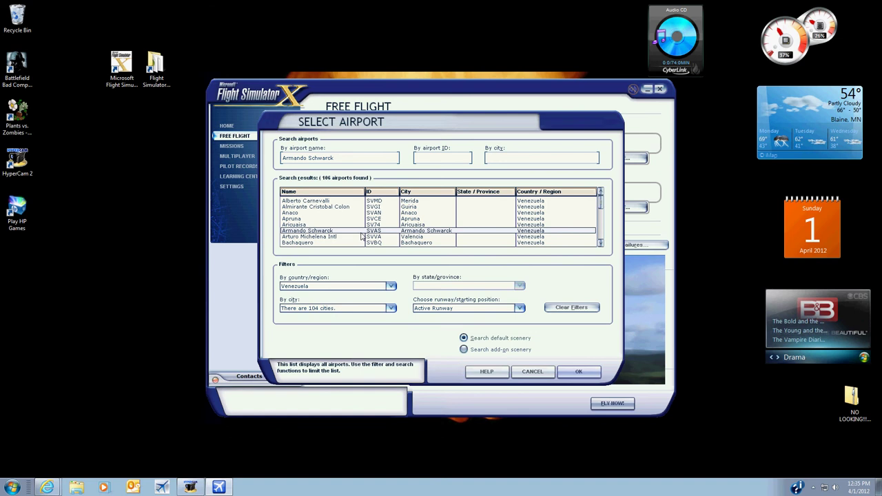
double_click(384, 234)
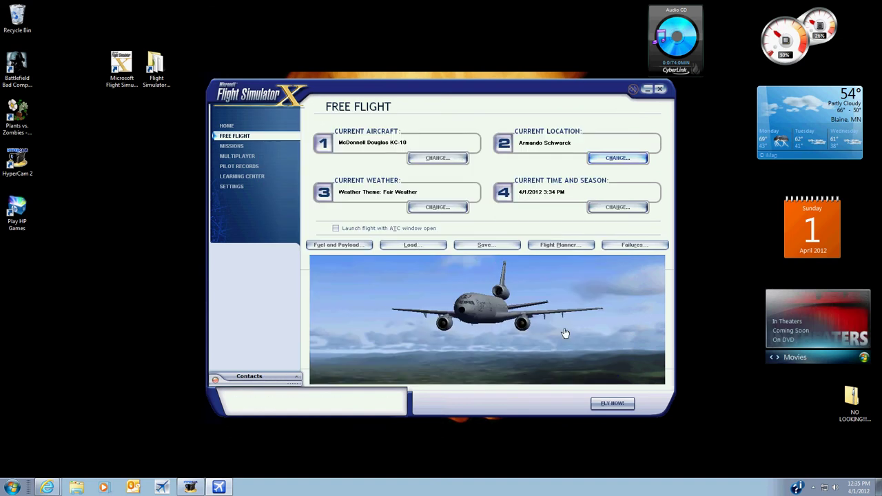
click(604, 404)
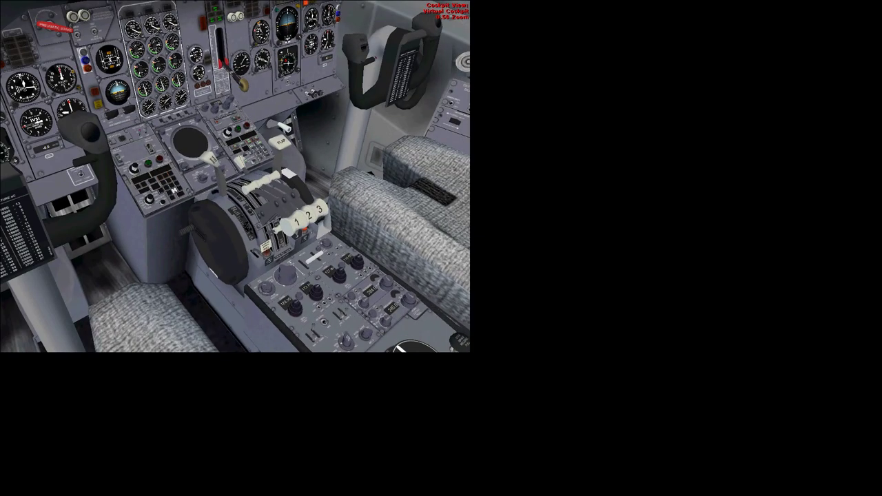
Extend the flaps and advance the engine throttle levers in the virtual cockpit with the parking brake set.
click(264, 250)
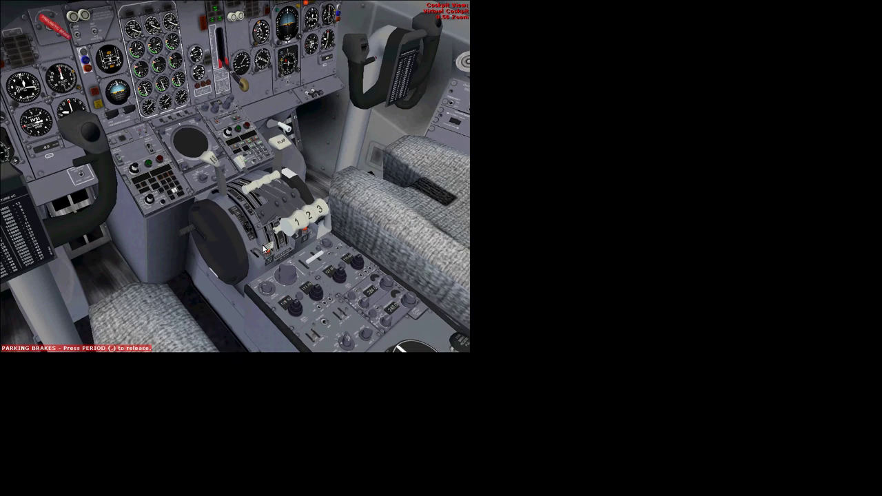
drag(307, 218, 238, 135)
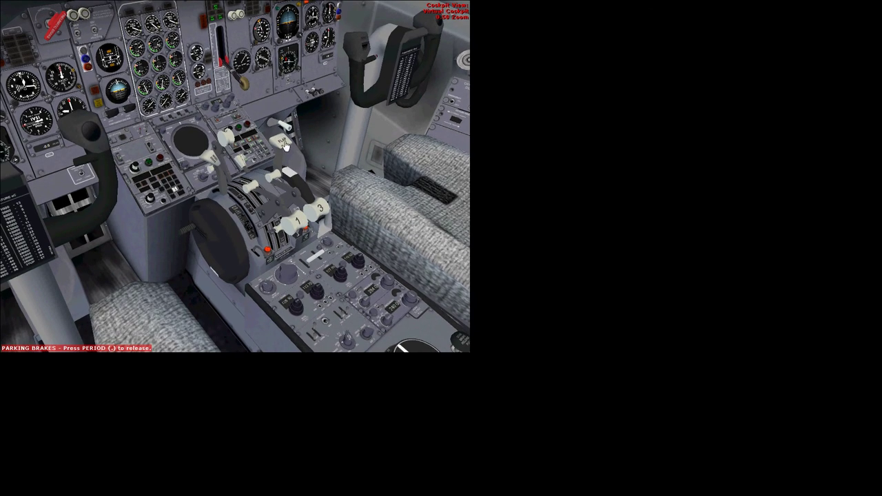
drag(324, 187, 333, 200)
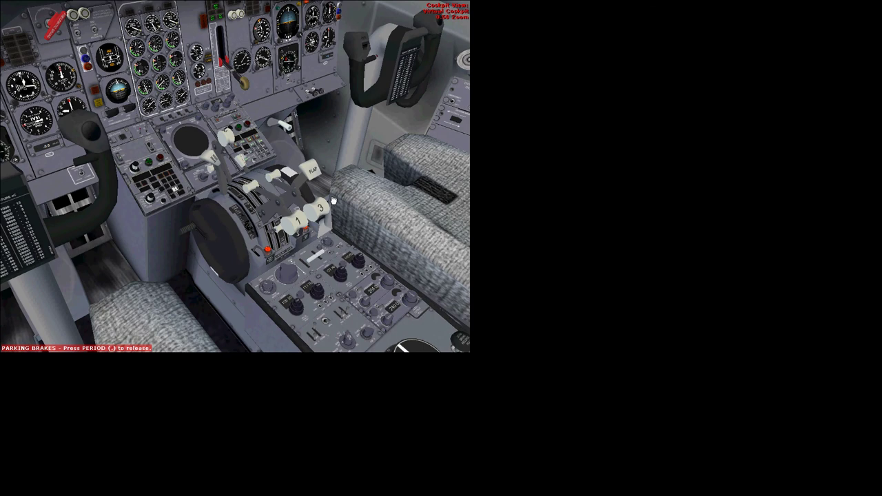
drag(282, 231, 210, 87)
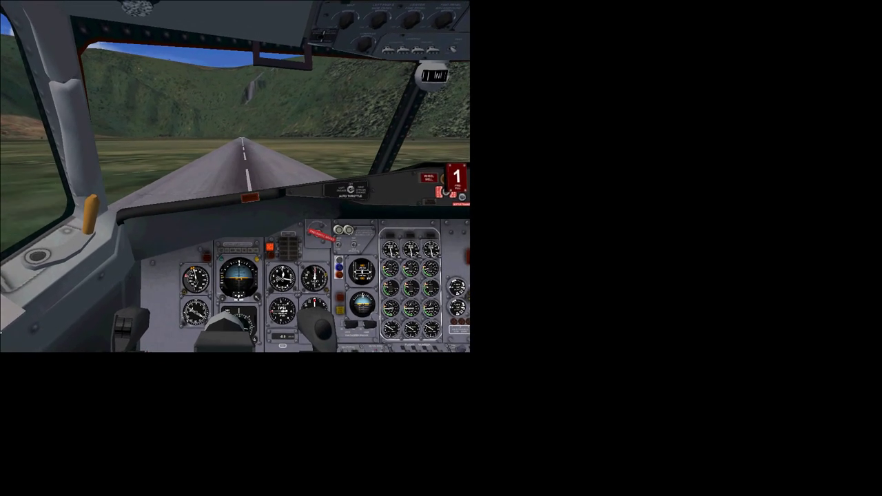
Cycle through the spot, tower and left wing views and return to the virtual cockpit.
key(s)
key(s)
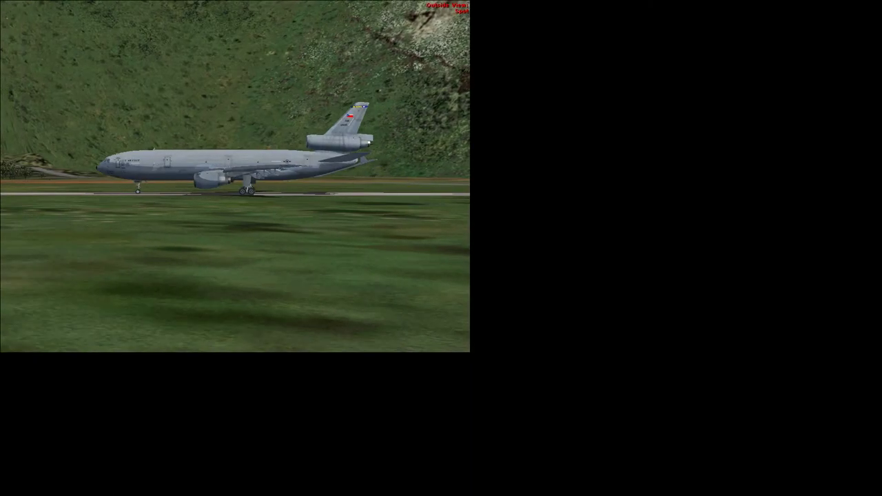
key(s)
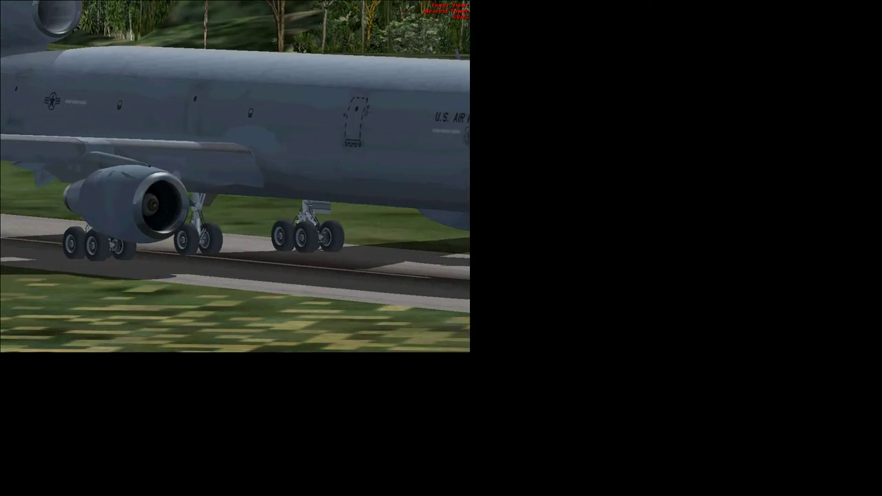
key(s)
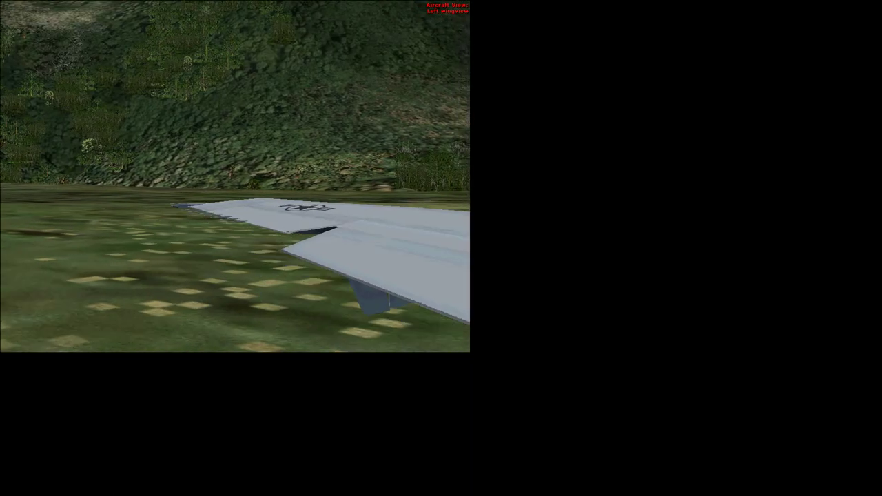
key(s)
Roll the aircraft down the runway and pull back the control yoke for takeoff.
key(w)
key(w)
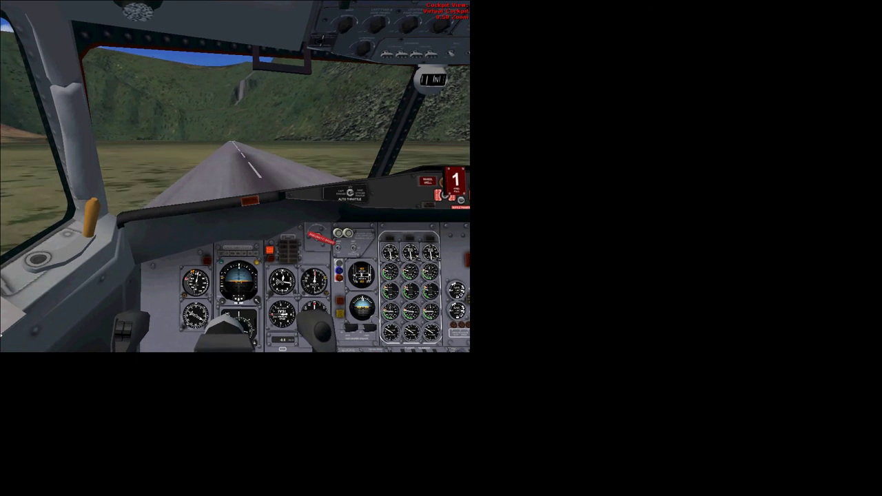
key(w)
key(w)
key(w)
key(w)
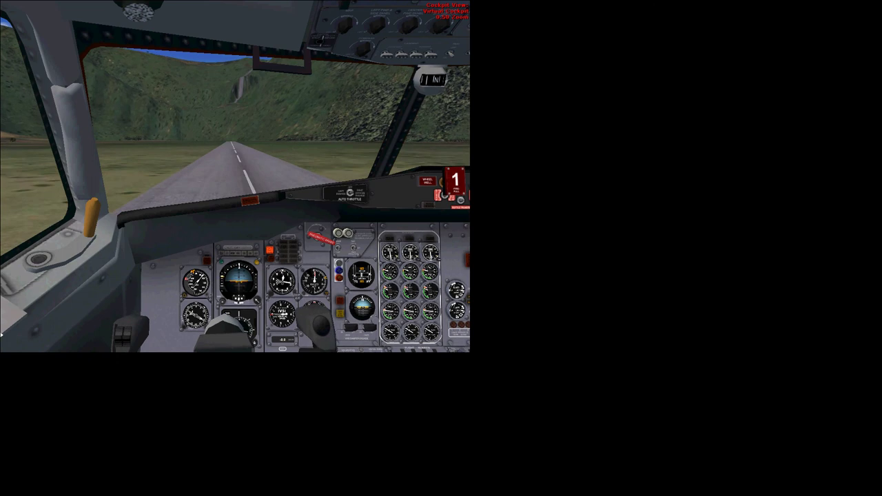
key(w)
key(w)
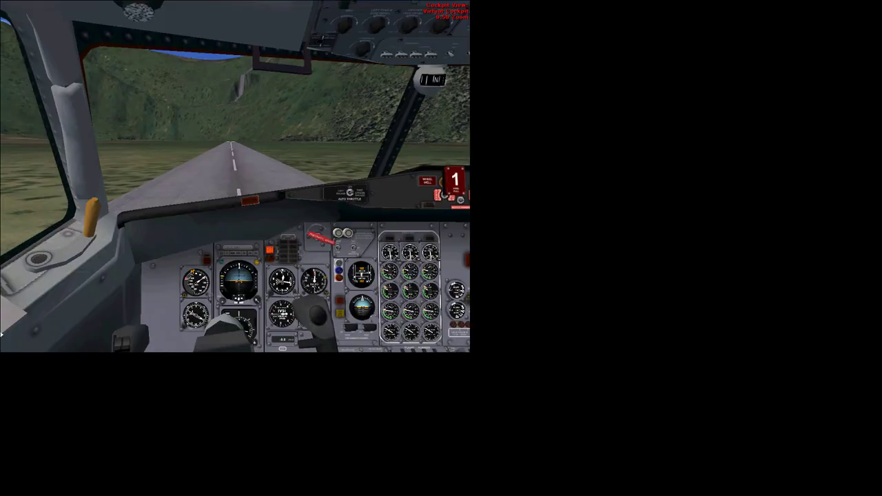
key(w)
key(w)
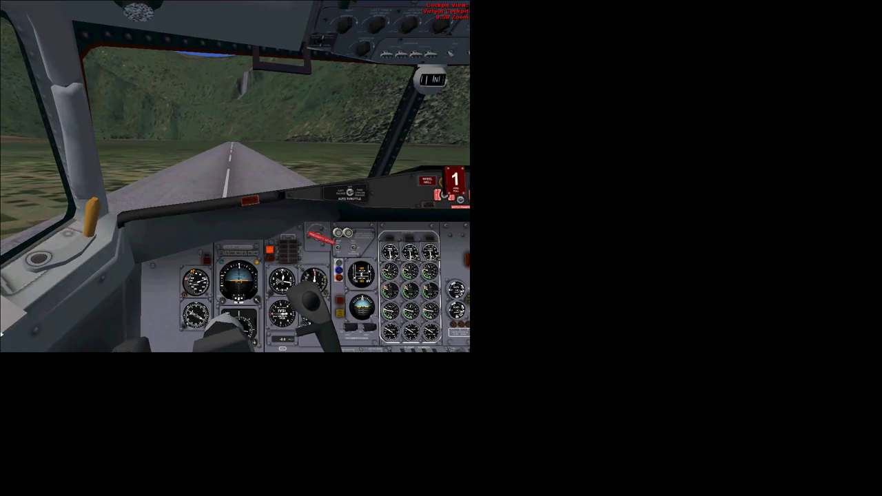
key(w)
key(w)
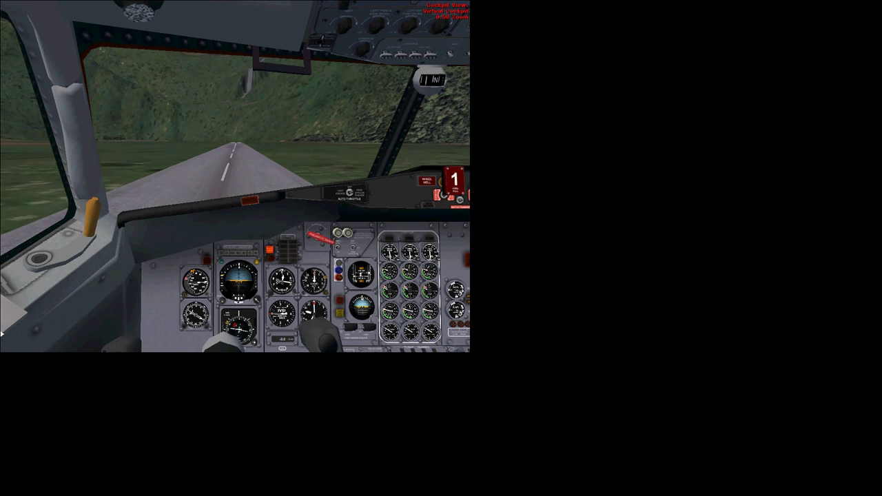
key(w)
key(w)
key(w)
key(w)
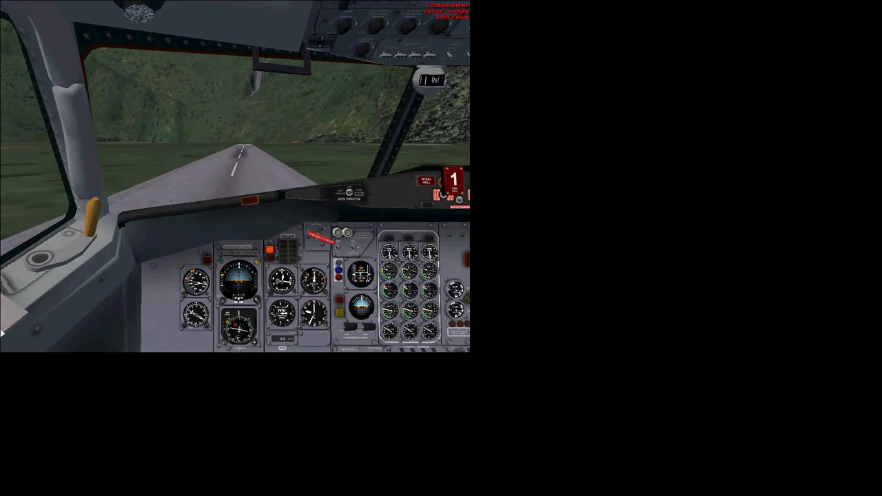